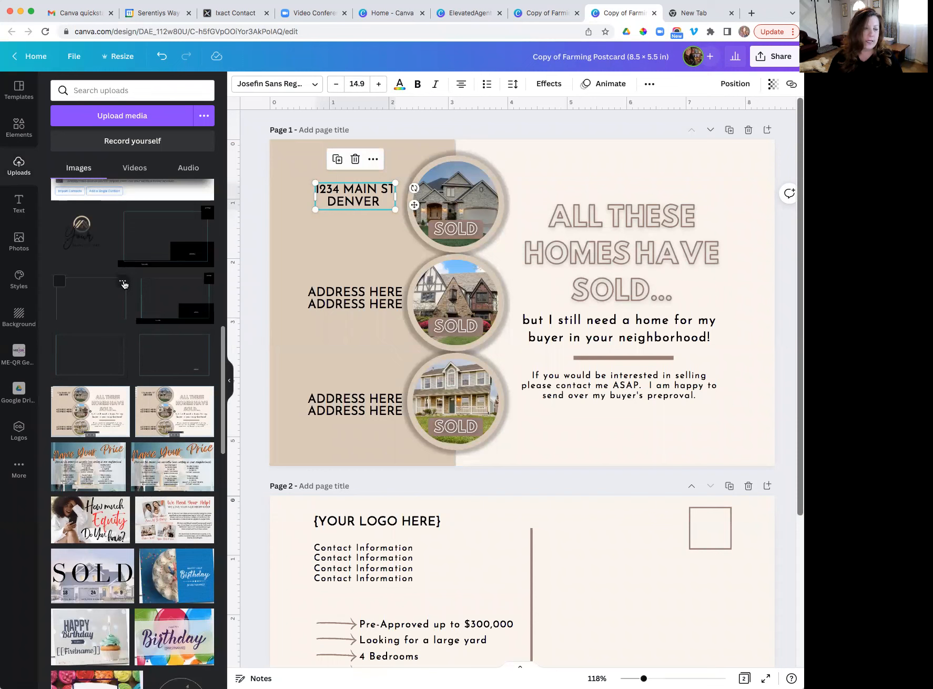
- Fit the borders-only MP OVERLAYS 8.5X5.5 guide over page 1 to check the content against its margins, and remove the guide
{"action": "left_click", "coordinate": [123, 284]}
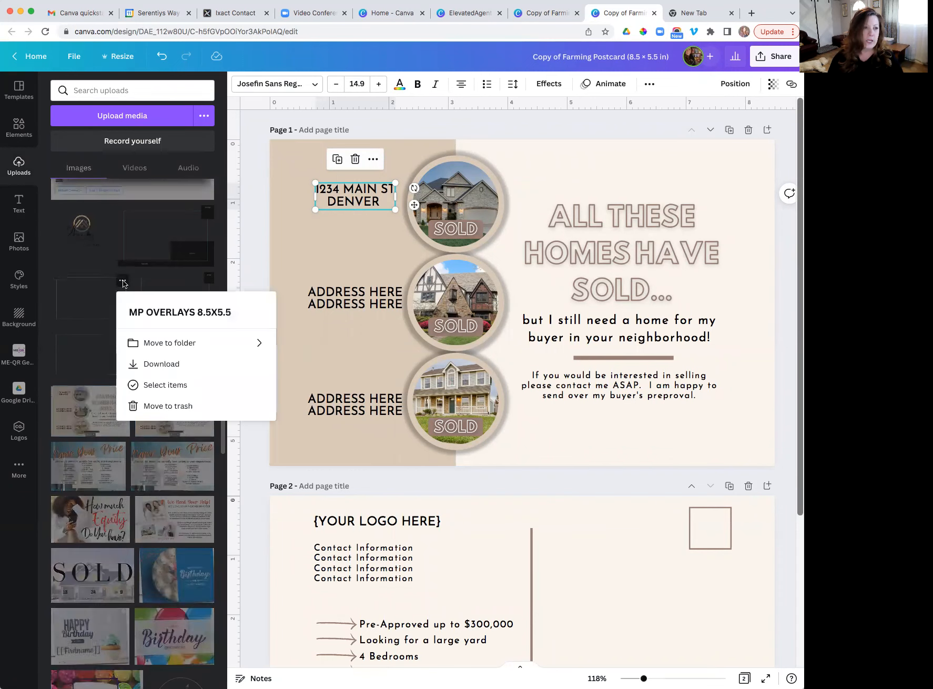
{"action": "left_click", "coordinate": [101, 307]}
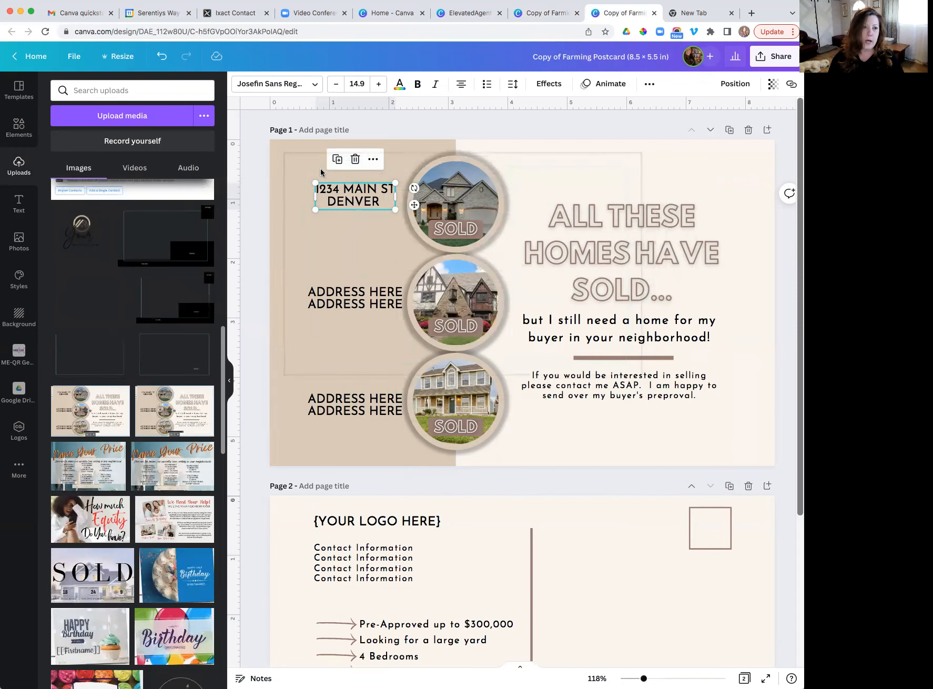
{"action": "left_click", "coordinate": [471, 310]}
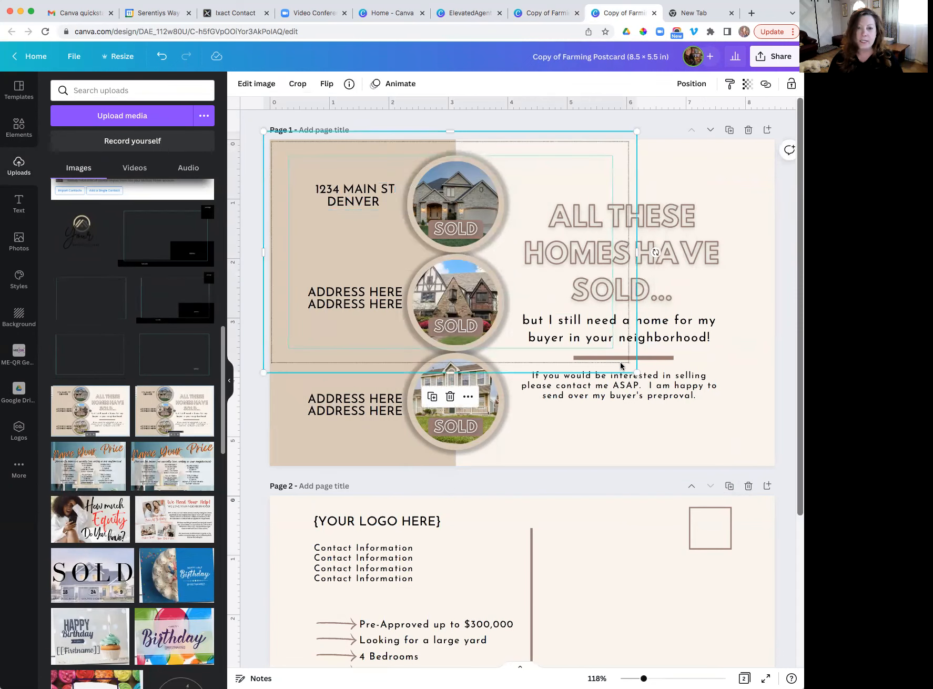
{"action": "left_click_drag", "start_coordinate": [637, 373], "coordinate": [758, 448]}
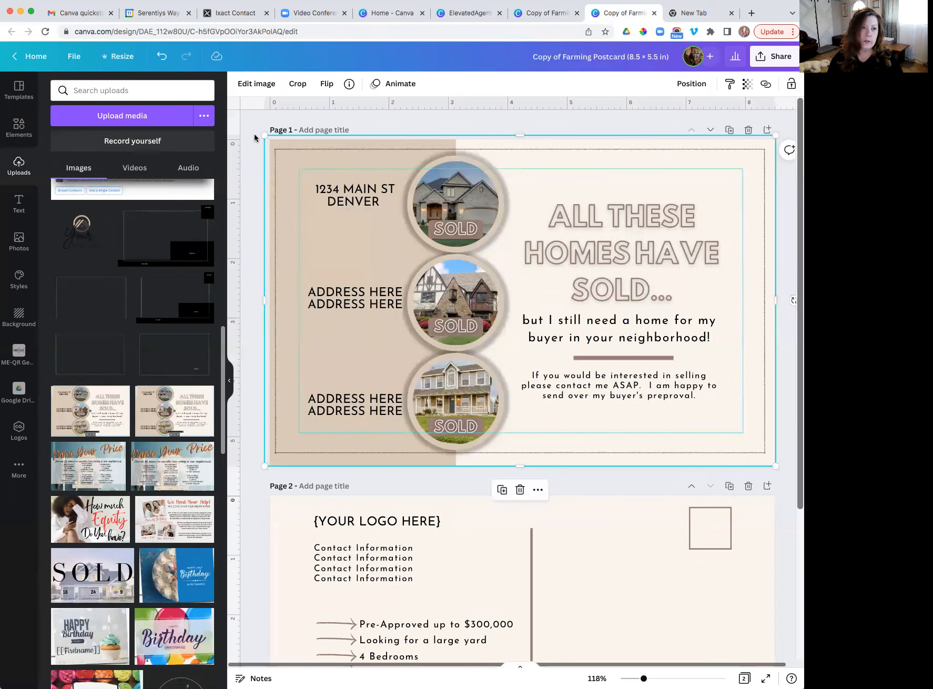
{"action": "left_click_drag", "start_coordinate": [264, 135], "coordinate": [282, 148]}
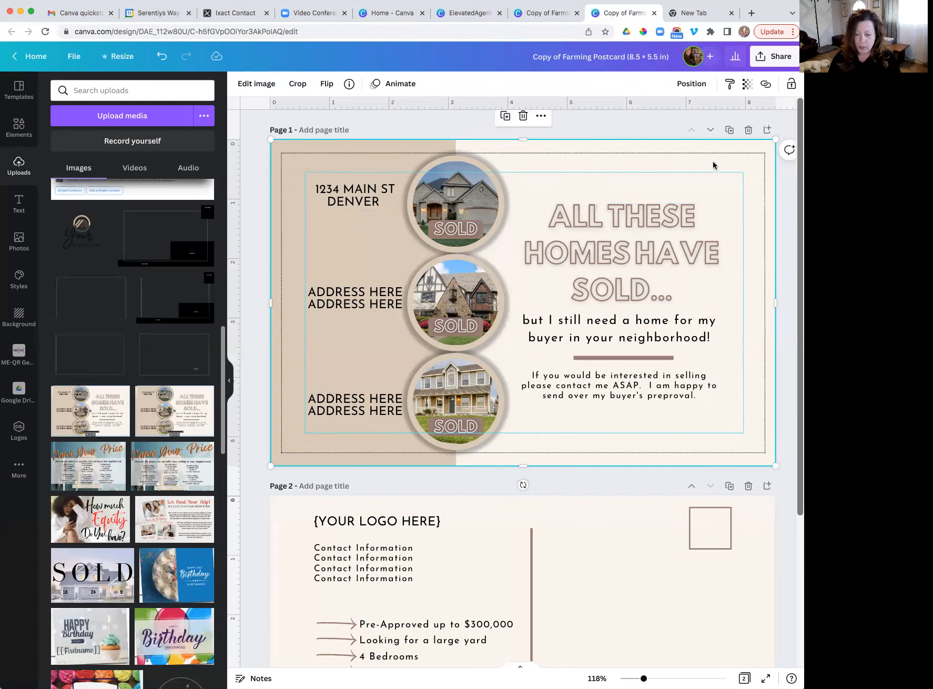
{"action": "key", "text": "Delete"}
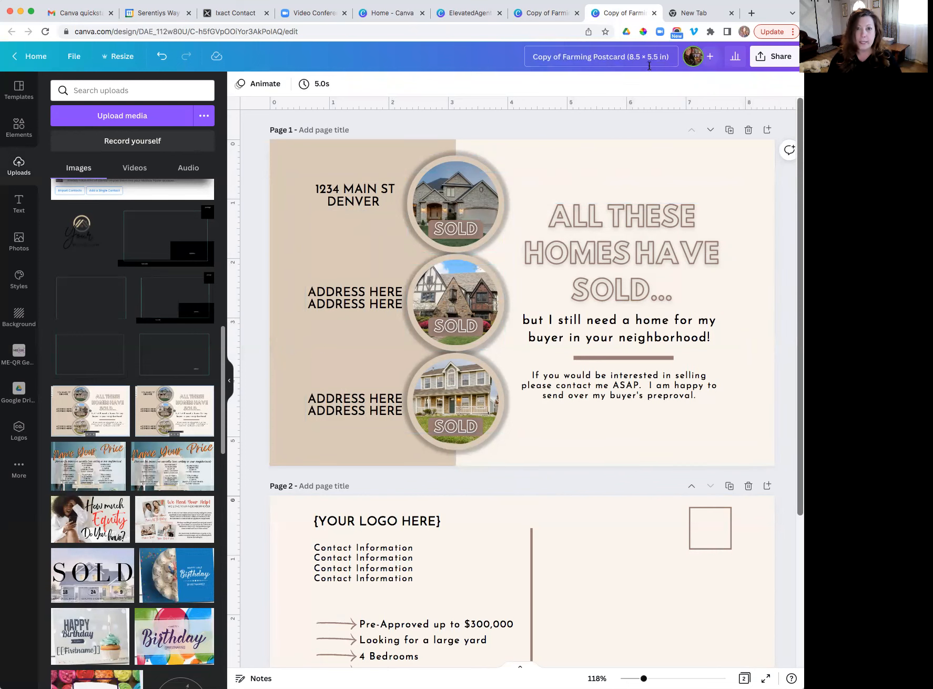
- Nudge the "ALL THESE HOMES HAVE SOLD" heading slightly and fill page 2 with the MP OVERLAYS 8.5X5.5 guide marking postage, address and barcode areas
{"action": "mouse_move", "coordinate": [622, 213]}
{"action": "left_mouse_down"}
{"action": "mouse_move", "coordinate": [630, 179]}
{"action": "mouse_move", "coordinate": [627, 222]}
{"action": "left_mouse_up"}
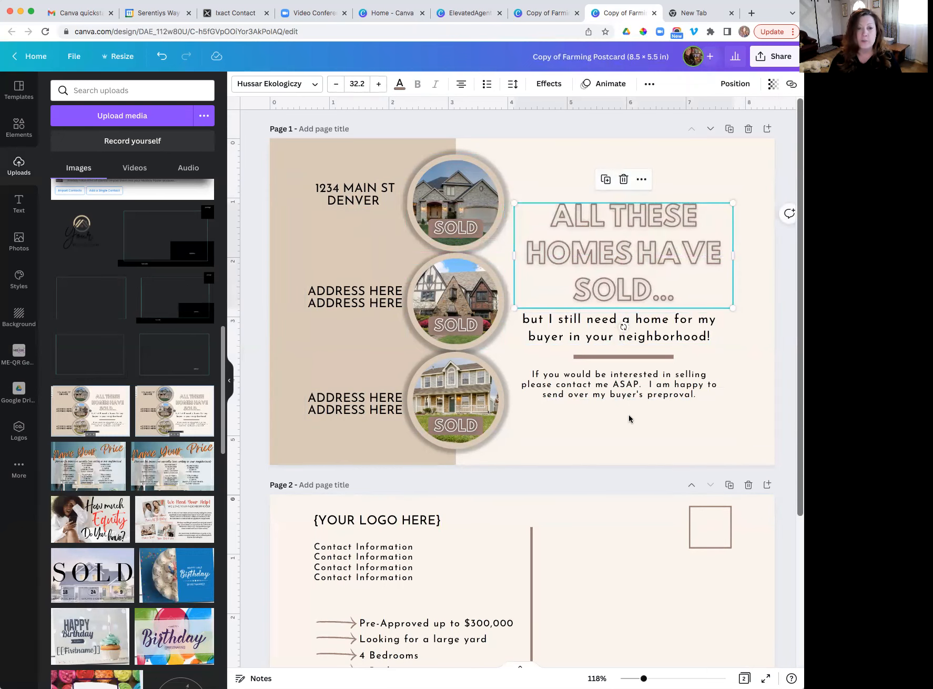
{"action": "scroll", "coordinate": [629, 418], "scroll_direction": "down", "scroll_amount": 2}
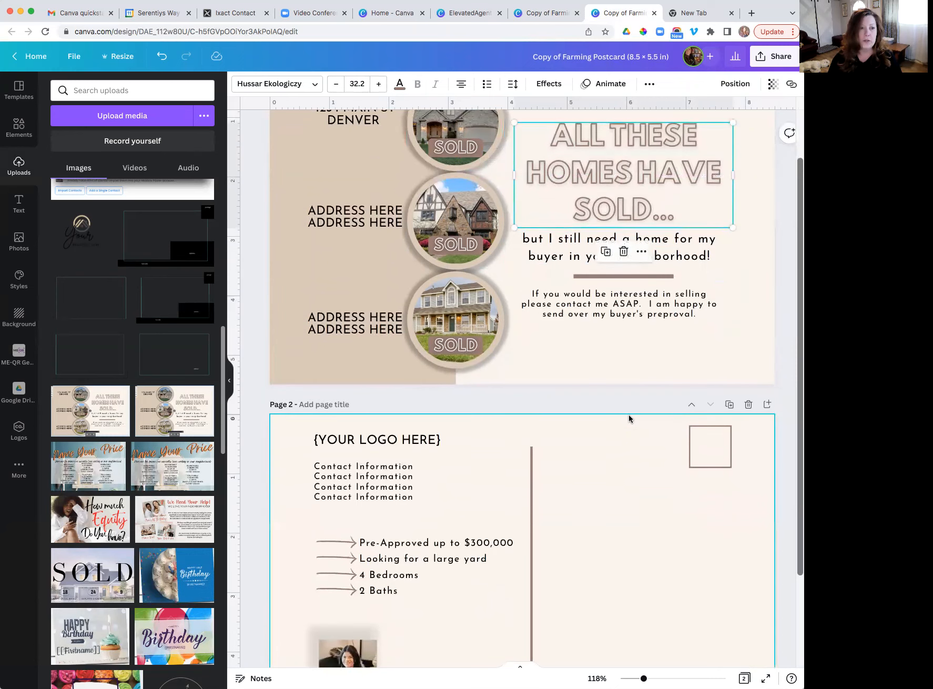
{"action": "scroll", "coordinate": [629, 419], "scroll_direction": "down", "scroll_amount": 3}
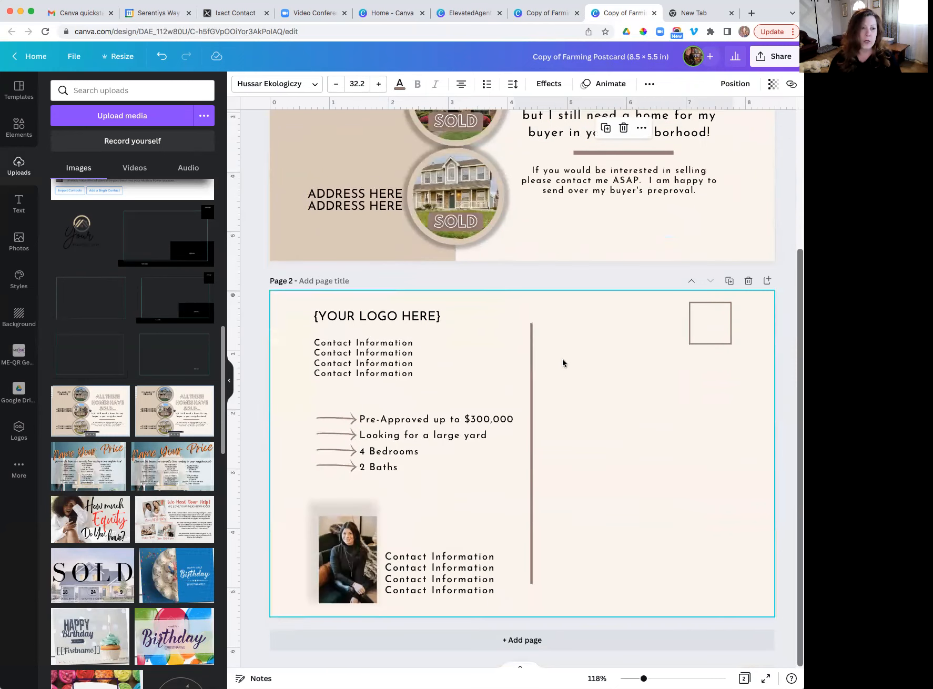
{"action": "left_click", "coordinate": [206, 214]}
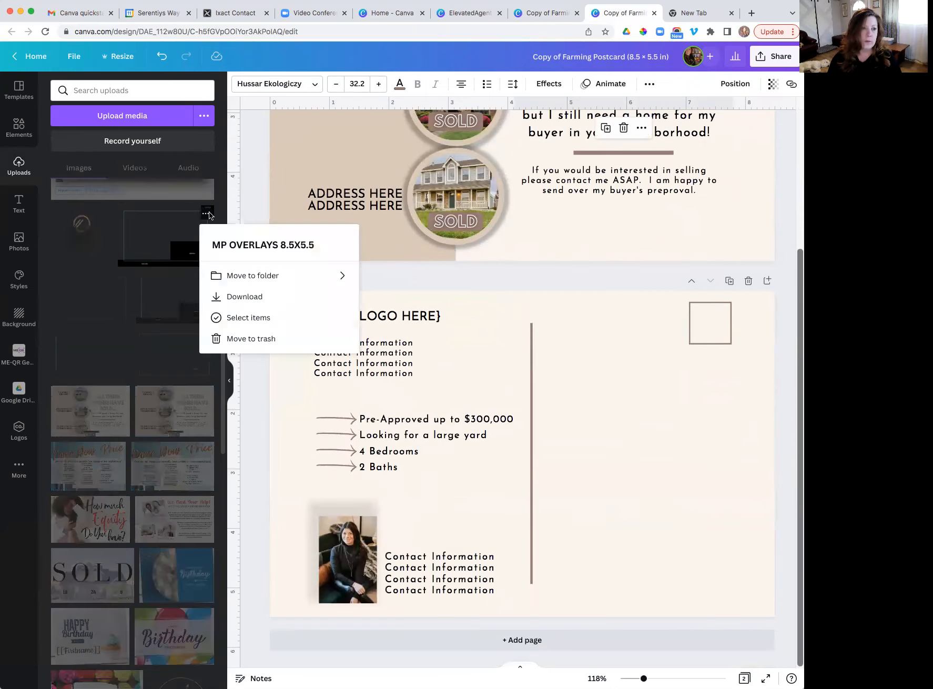
{"action": "left_click", "coordinate": [175, 228]}
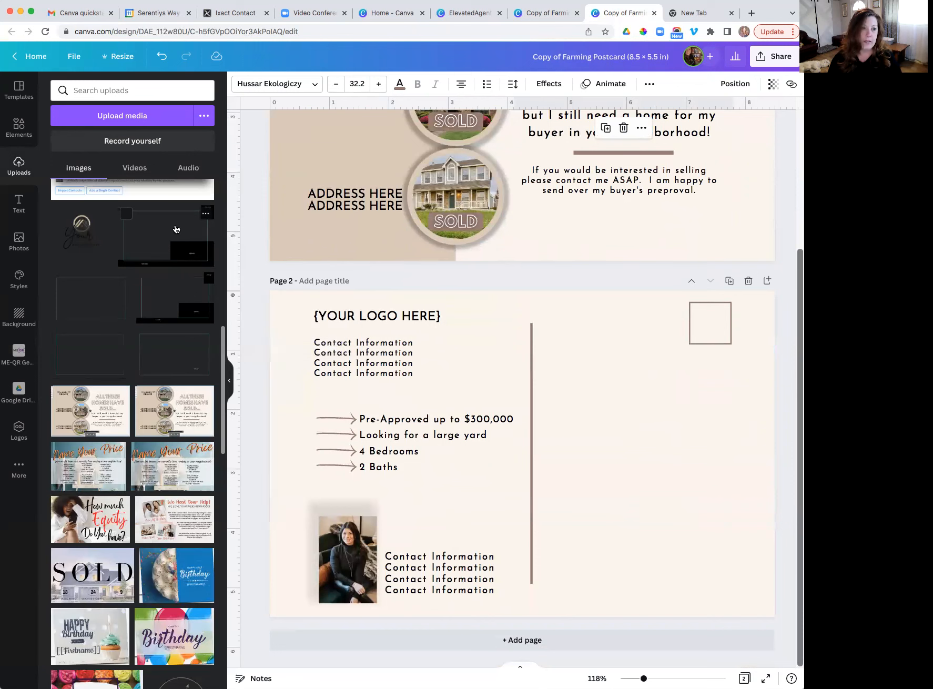
{"action": "left_click", "coordinate": [175, 232]}
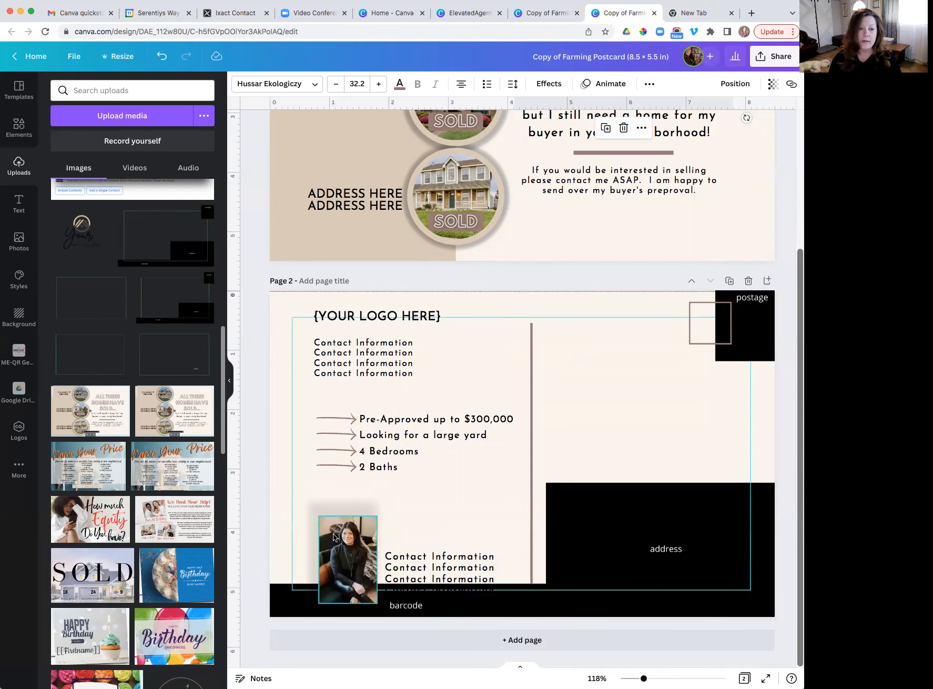
- Move the portrait photo and its adjacent contact information up on page 2 so both clear the barcode area
{"action": "left_click_drag", "start_coordinate": [343, 554], "coordinate": [342, 520]}
{"action": "left_click", "coordinate": [409, 563]}
{"action": "left_click_drag", "start_coordinate": [410, 564], "coordinate": [416, 508]}
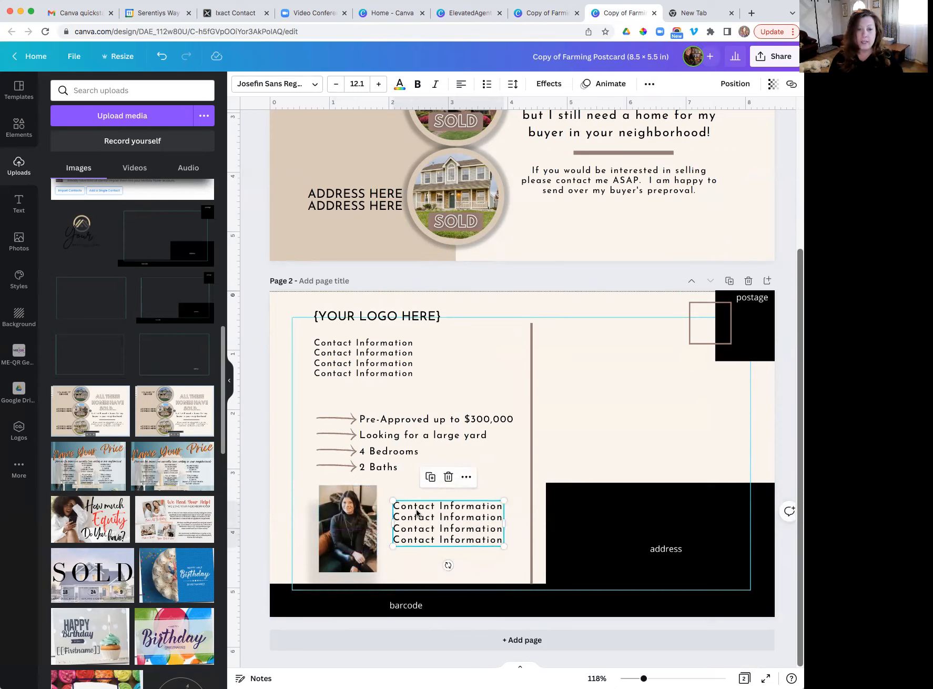
- Add the uploaded "Your Branding Here" logo to page 2 and shrink it to fit between the upper contact information and the divider line
{"action": "scroll", "coordinate": [178, 389], "scroll_direction": "up", "scroll_amount": 1}
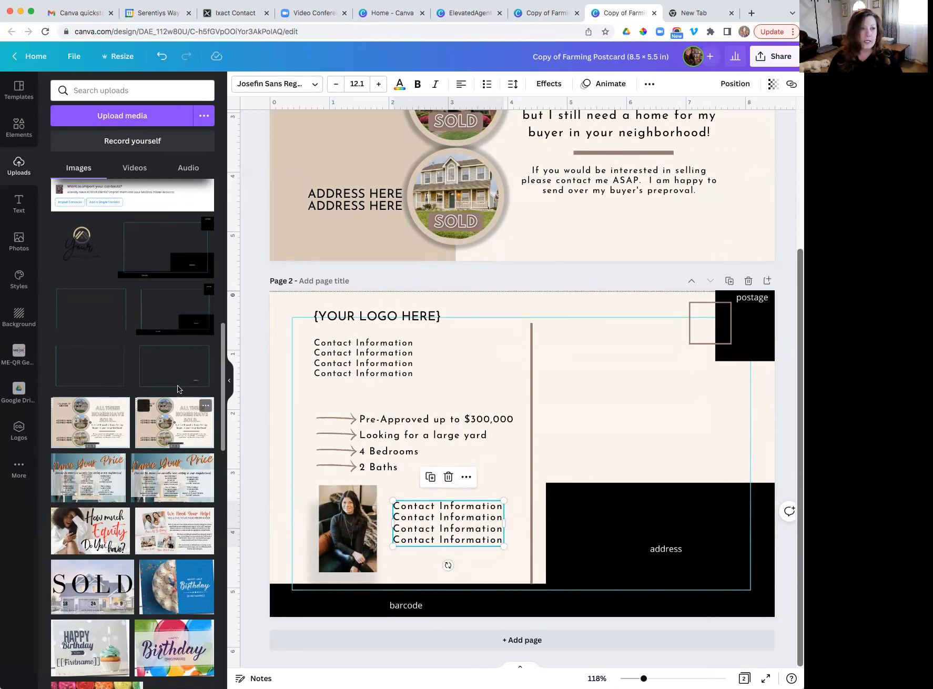
{"action": "scroll", "coordinate": [177, 389], "scroll_direction": "up", "scroll_amount": 3}
{"action": "left_click", "coordinate": [80, 327]}
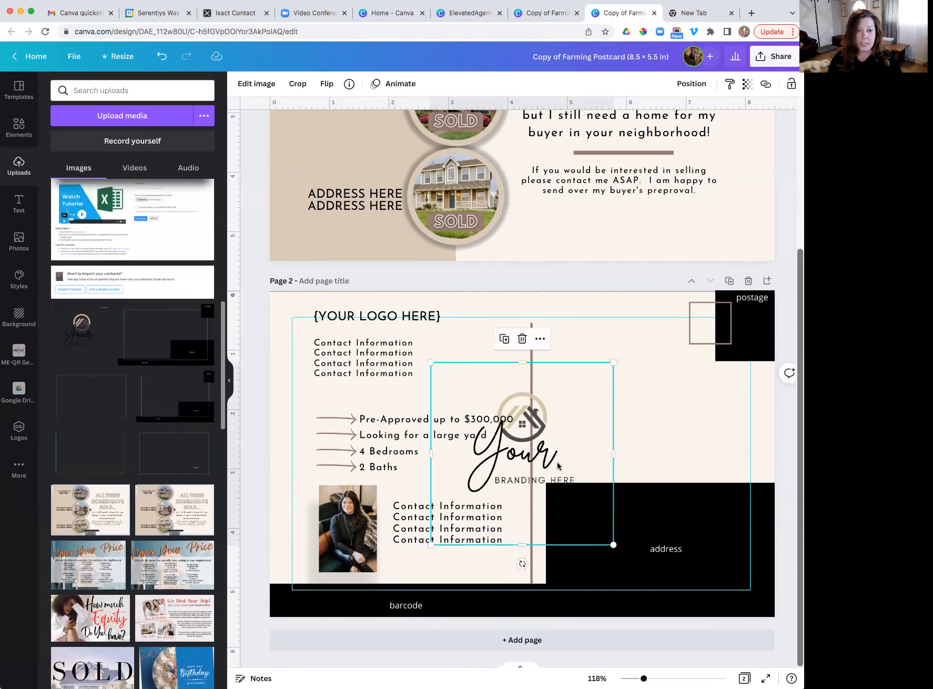
{"action": "left_click_drag", "start_coordinate": [561, 454], "coordinate": [558, 394]}
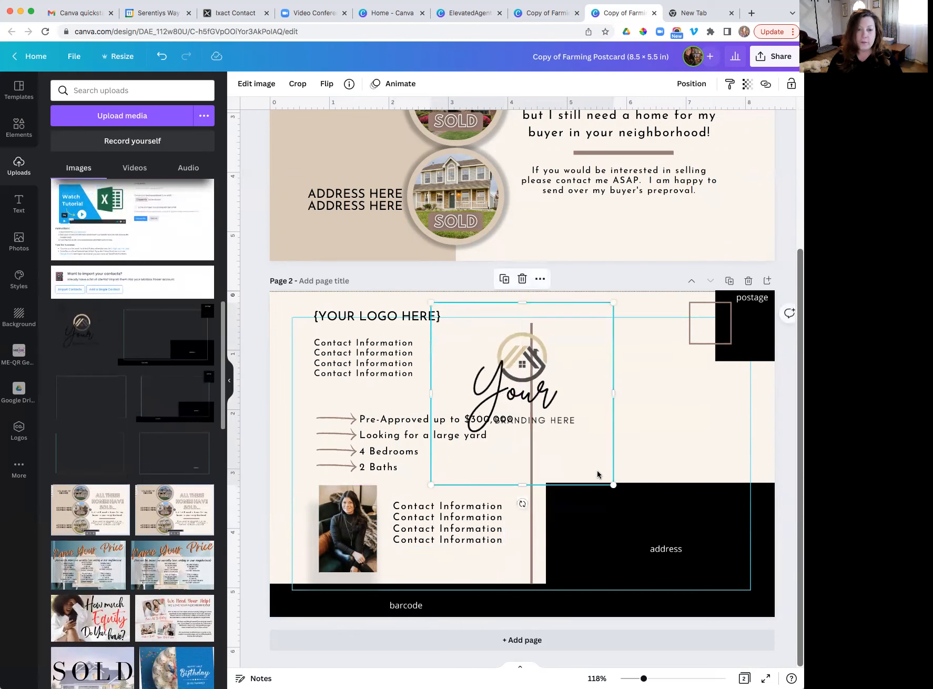
{"action": "left_click_drag", "start_coordinate": [612, 484], "coordinate": [551, 429]}
{"action": "mouse_move", "coordinate": [491, 353]}
{"action": "left_mouse_down"}
{"action": "mouse_move", "coordinate": [350, 353]}
{"action": "mouse_move", "coordinate": [493, 351]}
{"action": "left_mouse_up"}
- Shift the upper contact information block aside and move the logo into the space just below the {YOUR LOGO HERE} text
{"action": "left_click", "coordinate": [369, 357]}
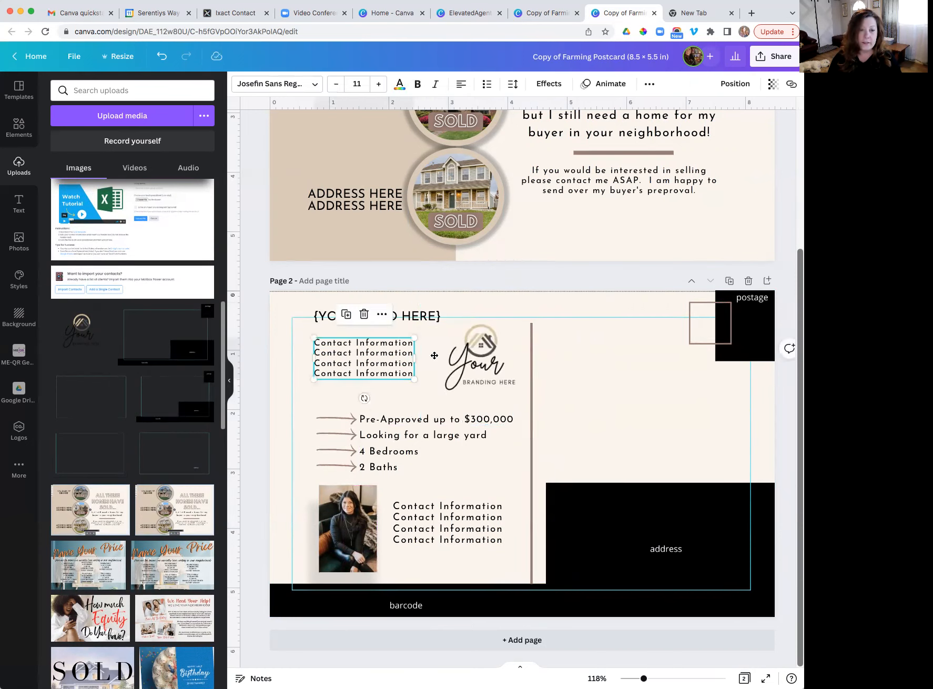
{"action": "left_click_drag", "start_coordinate": [434, 355], "coordinate": [642, 359]}
{"action": "left_click", "coordinate": [491, 359]}
{"action": "left_click_drag", "start_coordinate": [491, 359], "coordinate": [351, 357]}
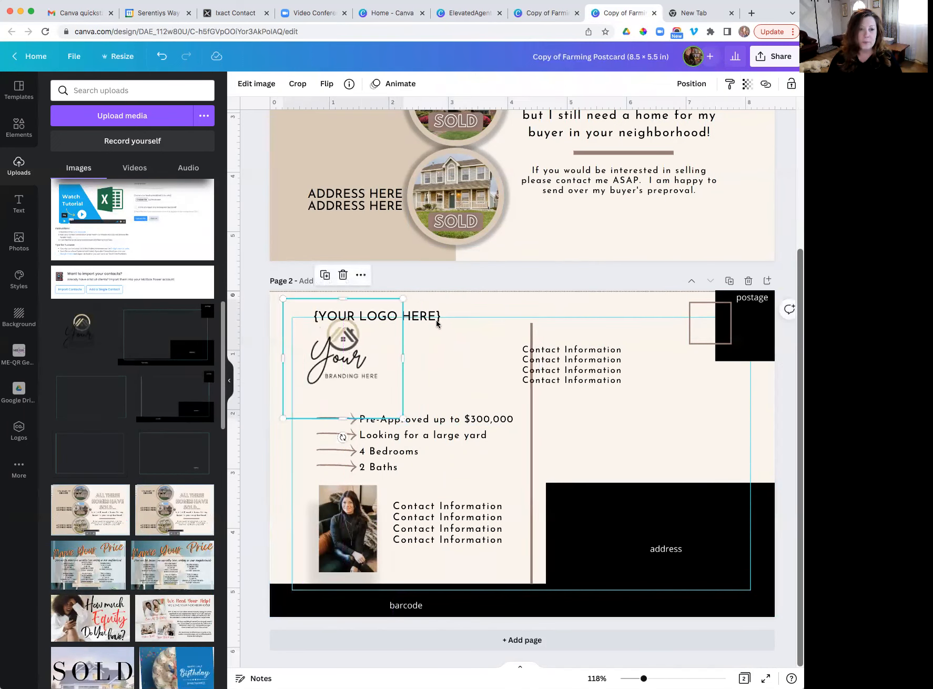
- Delete the {YOUR LOGO HERE} placeholder and position the upper contact information block between the logo and the divider line
{"action": "left_click", "coordinate": [432, 321]}
{"action": "key", "text": "Delete"}
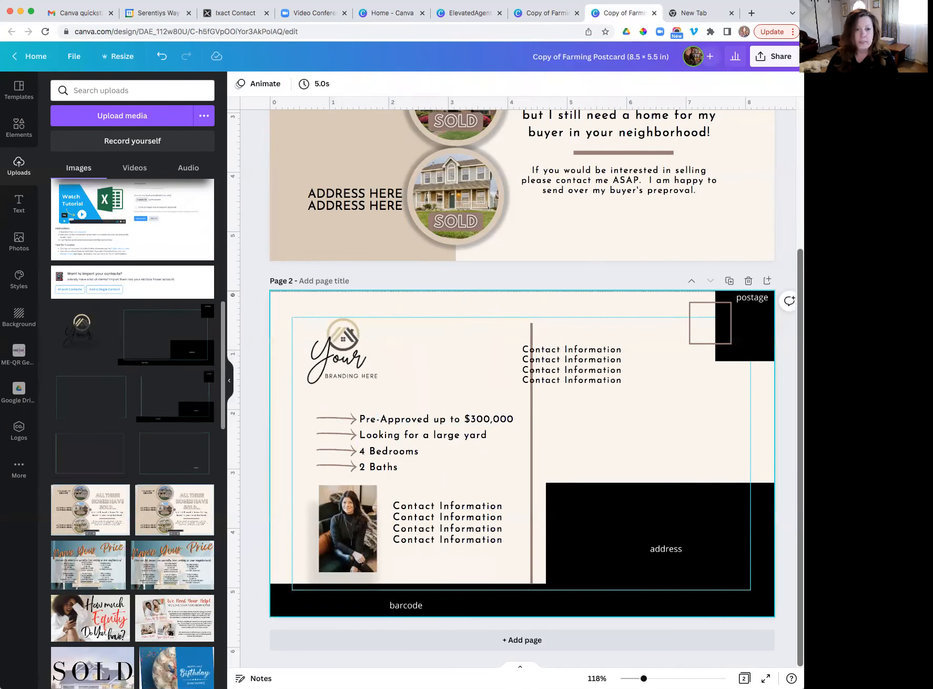
{"action": "left_click_drag", "start_coordinate": [582, 364], "coordinate": [448, 351]}
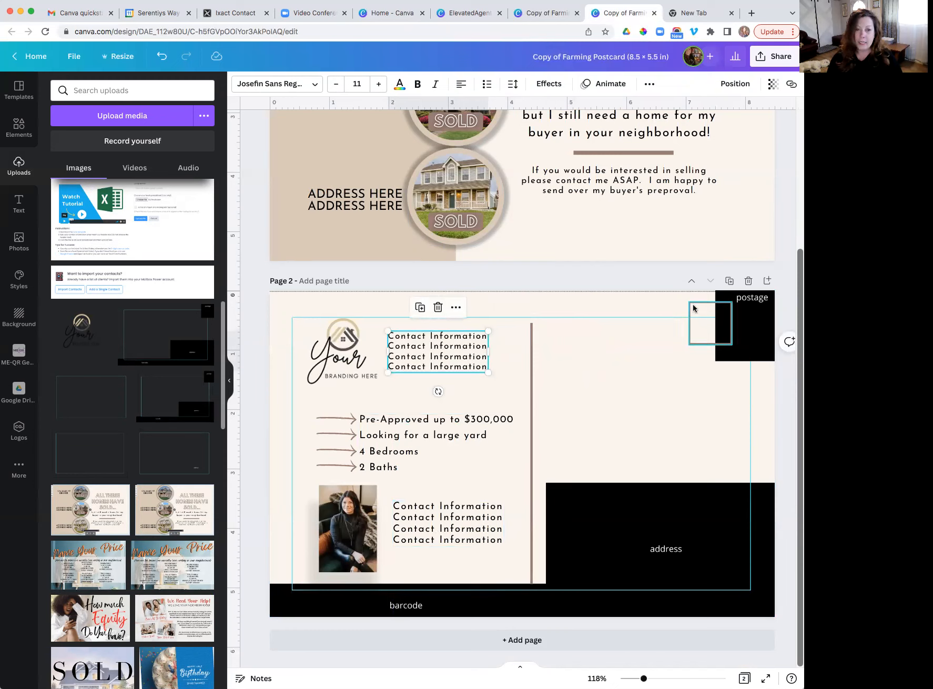
- Remove the postage, address and barcode overlay guide from page 2
{"action": "left_click", "coordinate": [764, 552]}
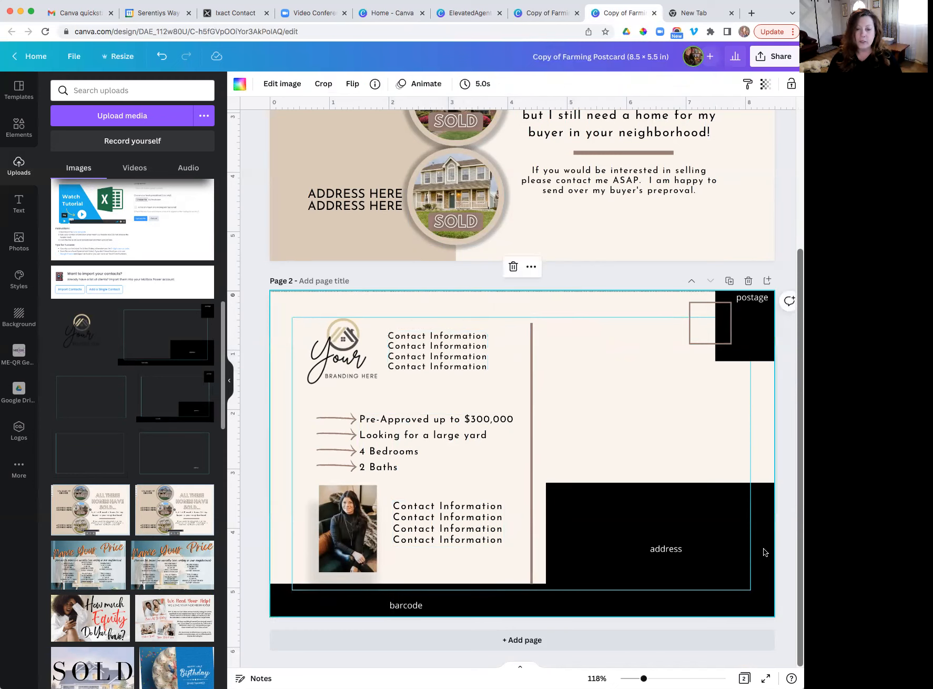
{"action": "key", "text": "Delete"}
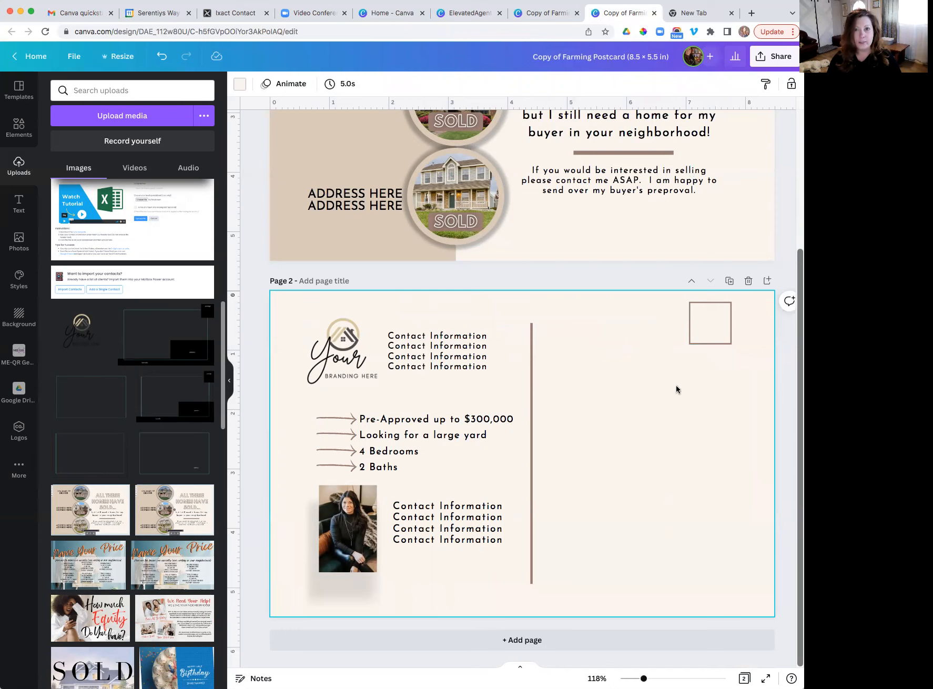
- Limit the PNG download selection to page 1 and close the download options without downloading
{"action": "left_click", "coordinate": [766, 61]}
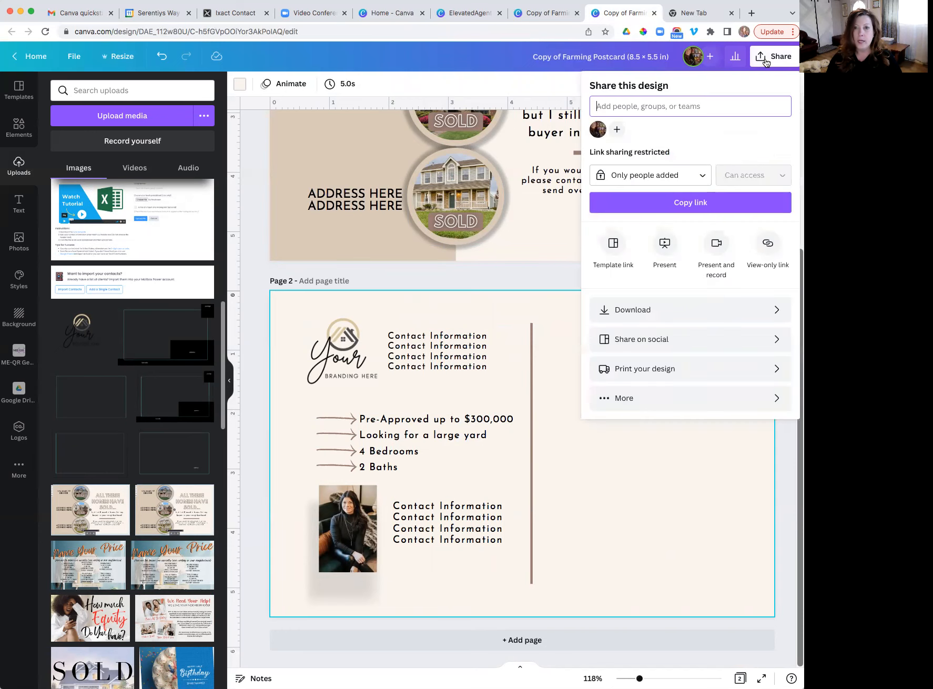
{"action": "left_click", "coordinate": [720, 317]}
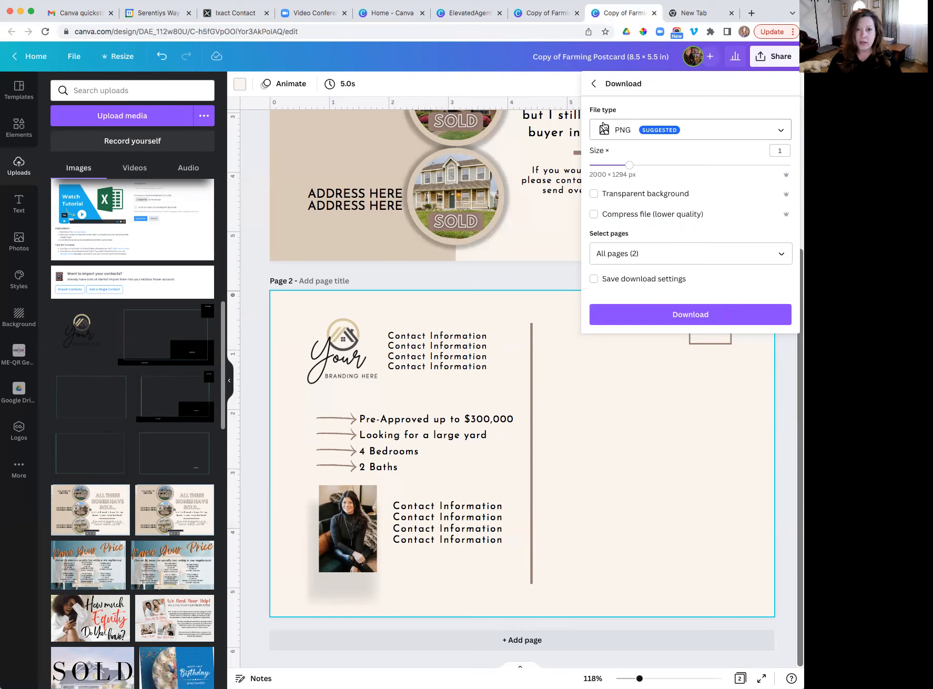
{"action": "left_click", "coordinate": [754, 260]}
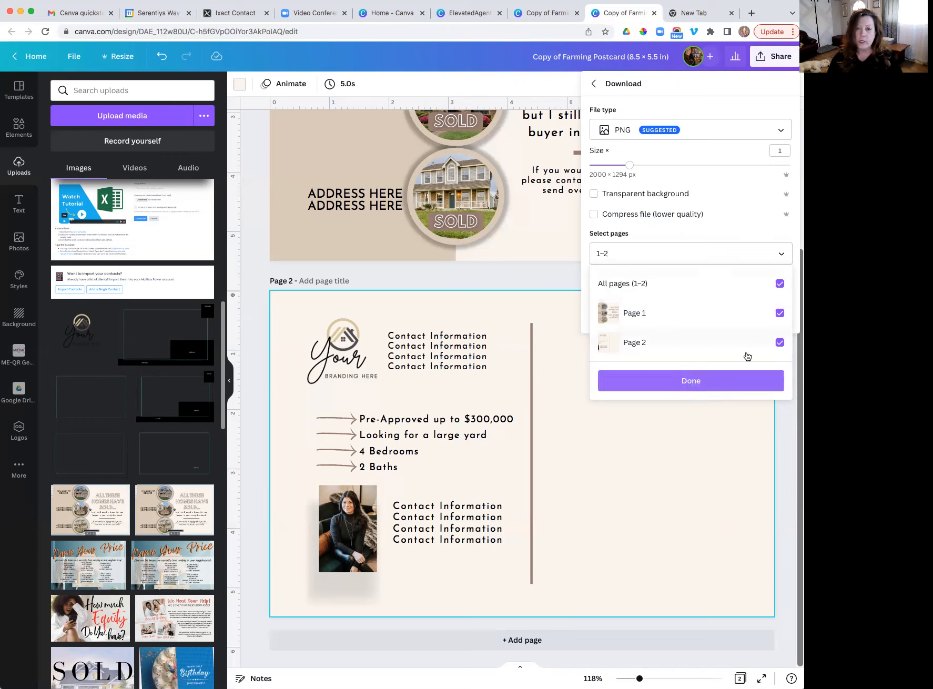
{"action": "left_click", "coordinate": [779, 283]}
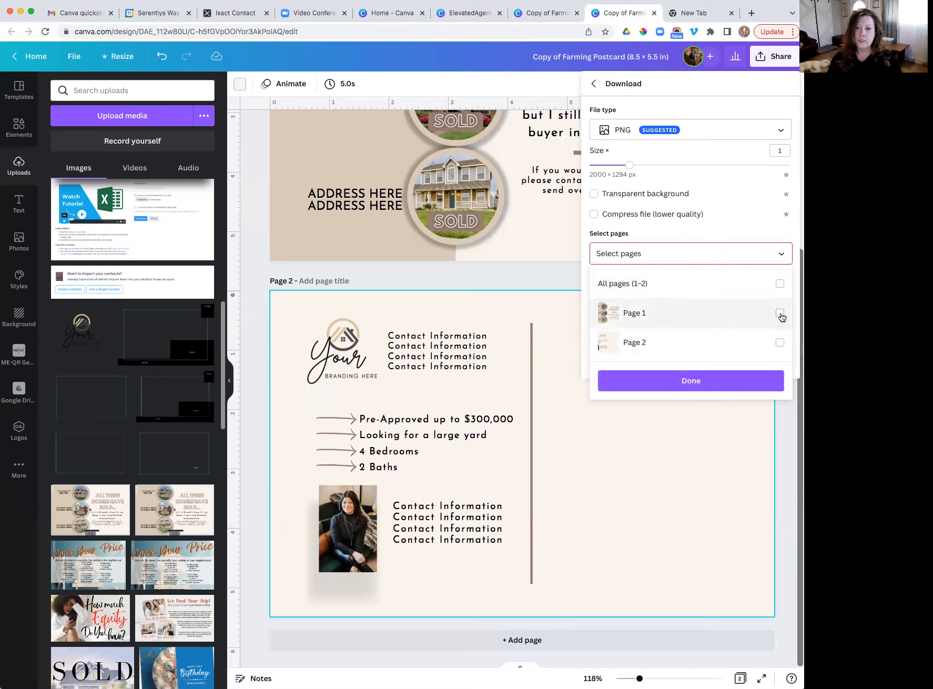
{"action": "left_click", "coordinate": [779, 312]}
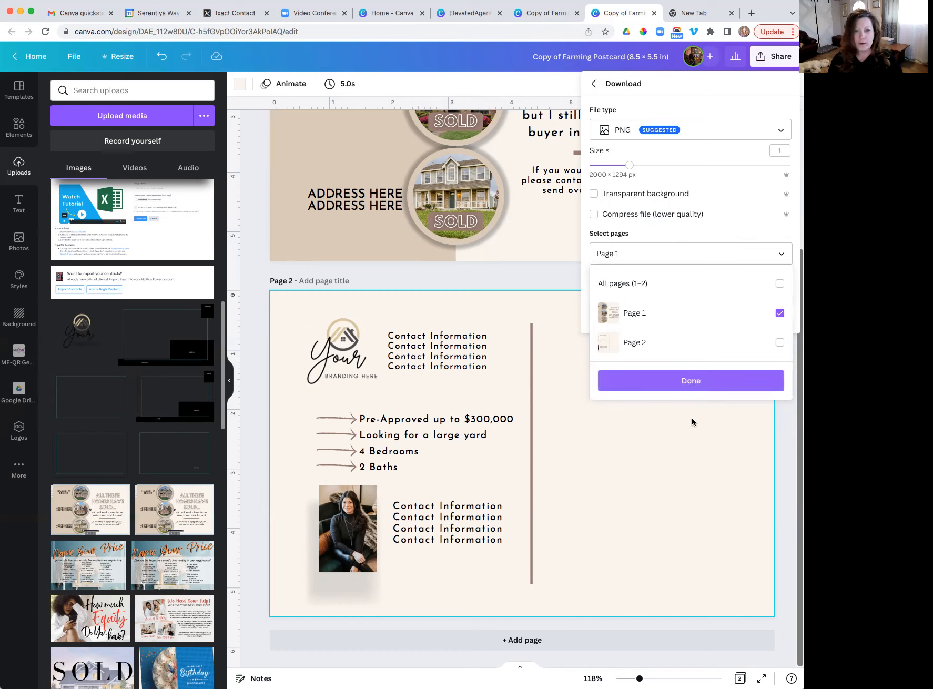
{"action": "left_click", "coordinate": [562, 284]}
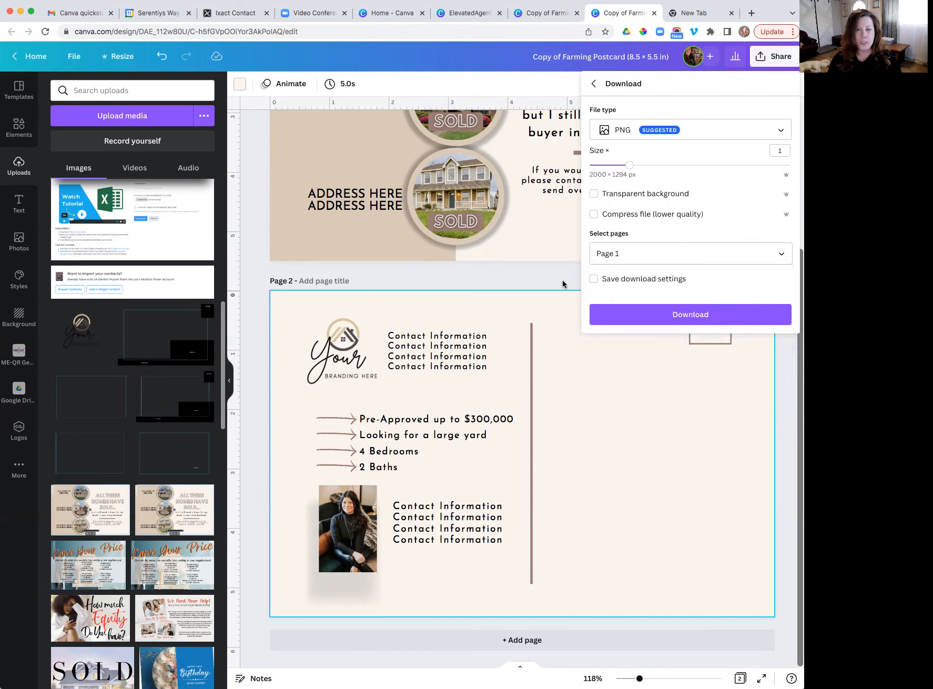
{"action": "left_click", "coordinate": [562, 284]}
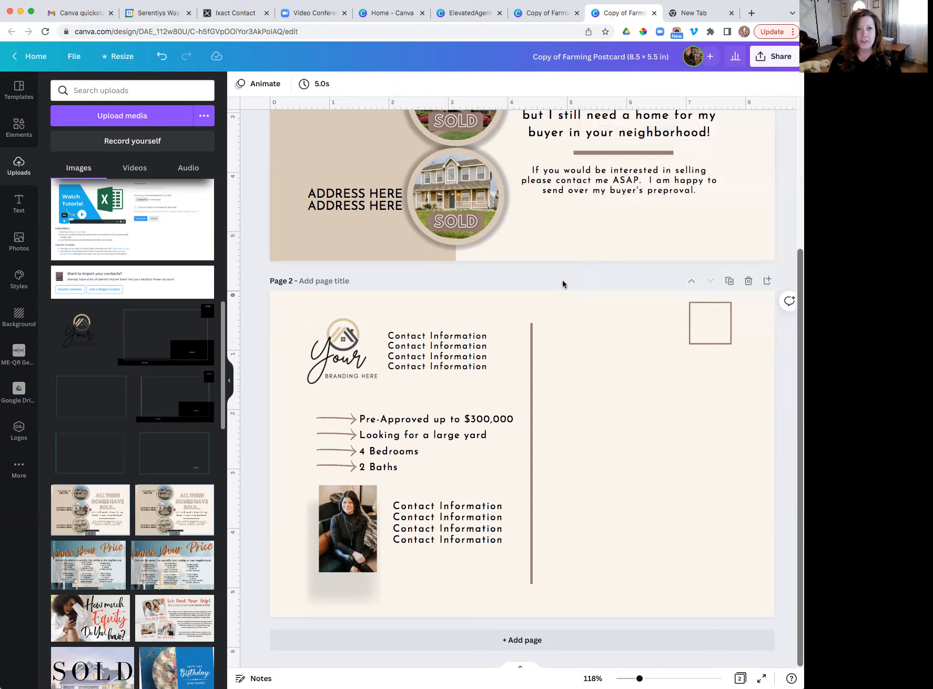